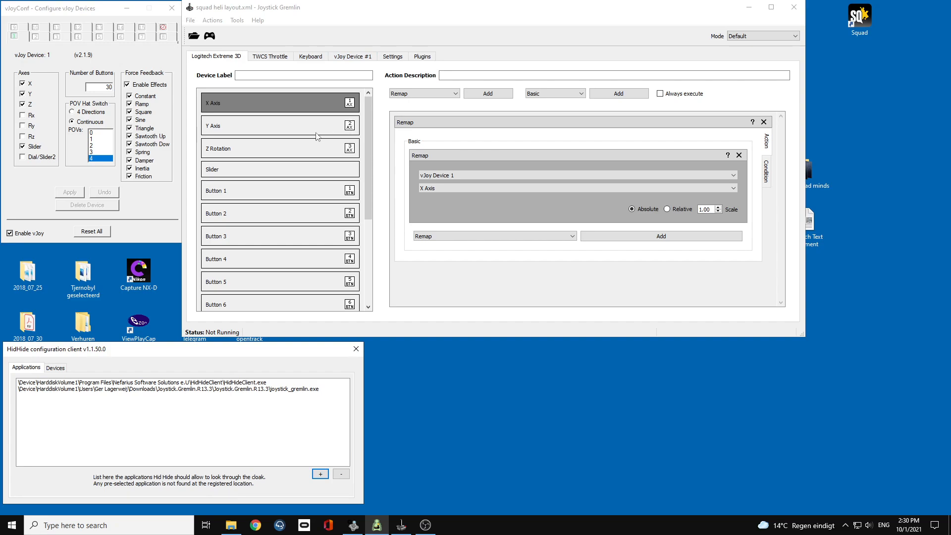
Review the Logitech Extreme 3D remaps to vJoy Device 1 and the action types available for its Z Rotation.
click(252, 57)
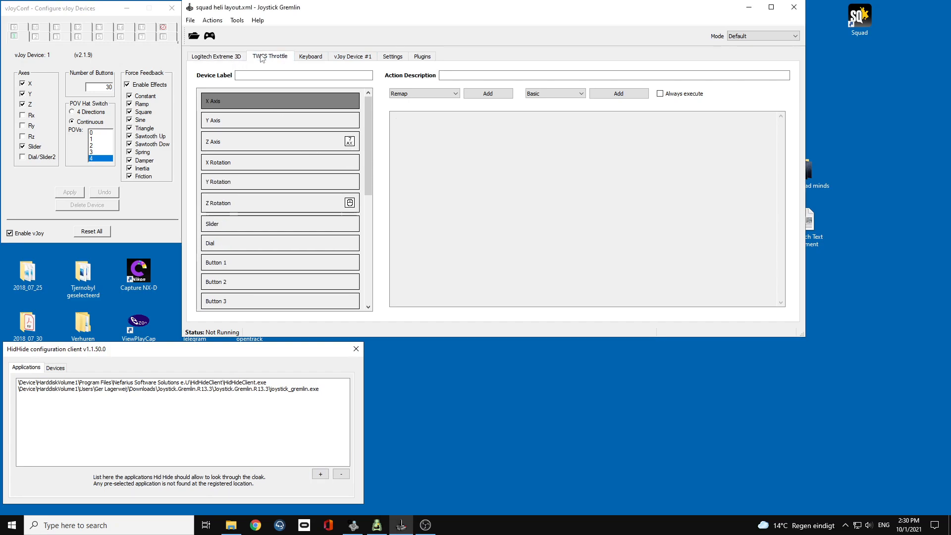
click(222, 57)
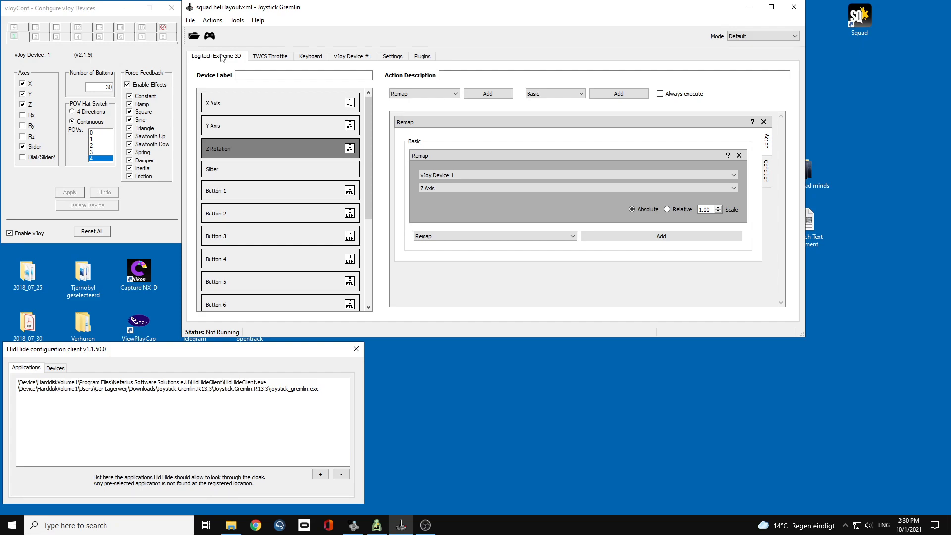
click(439, 95)
click(479, 111)
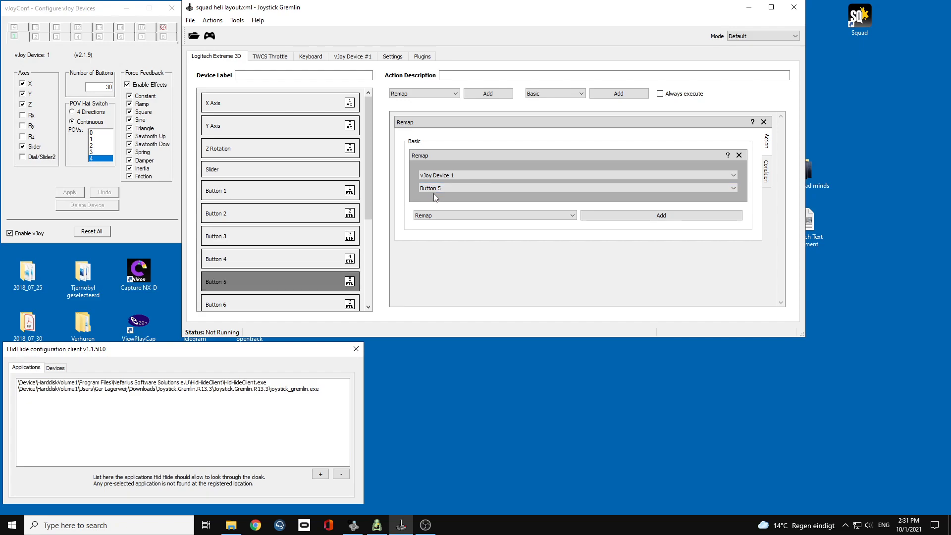
Examine the TWCS Throttle's Z Axis remap with its output choices, the Z Rotation mouse mapping and the assigned buttons.
click(276, 58)
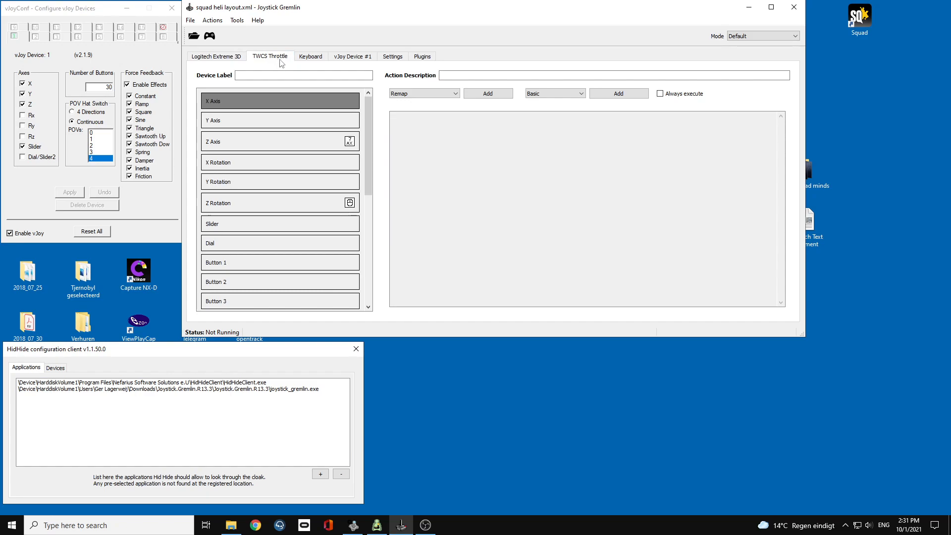
click(298, 143)
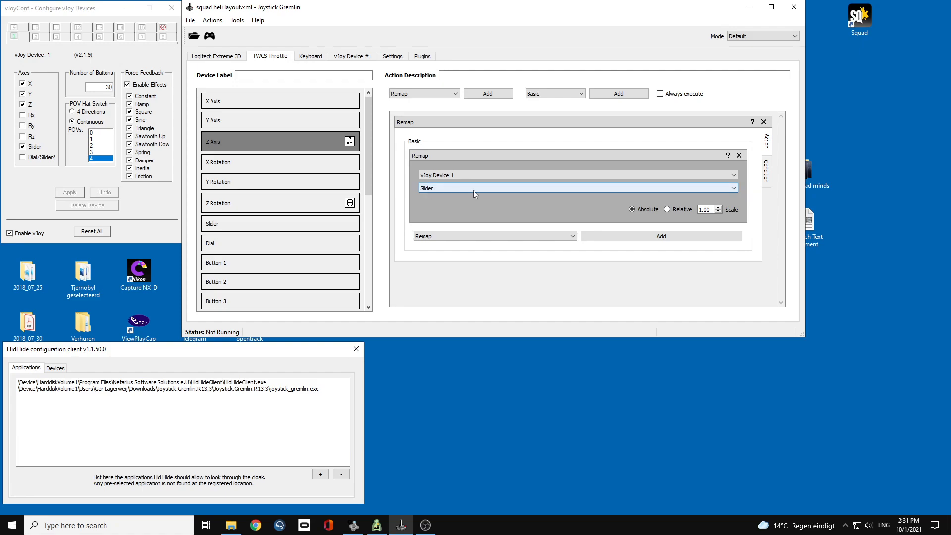
click(677, 189)
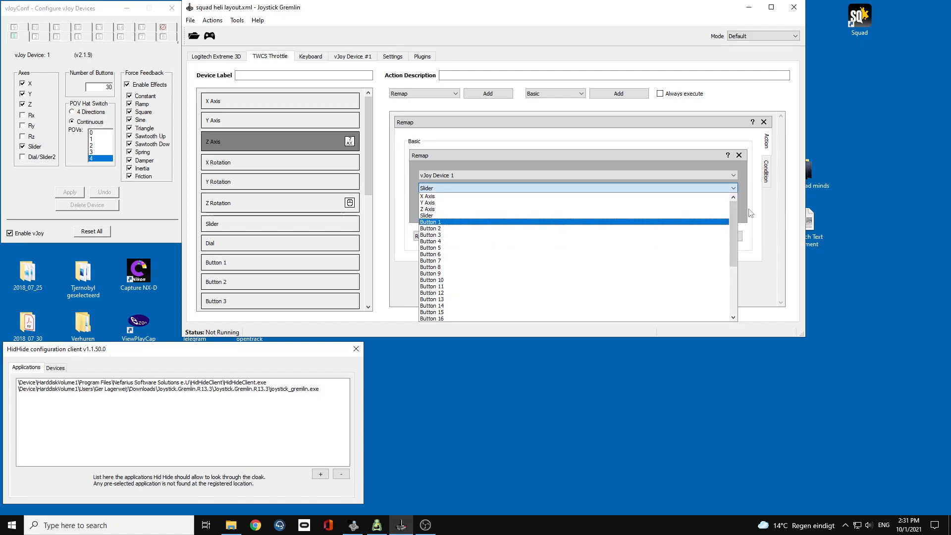
click(768, 211)
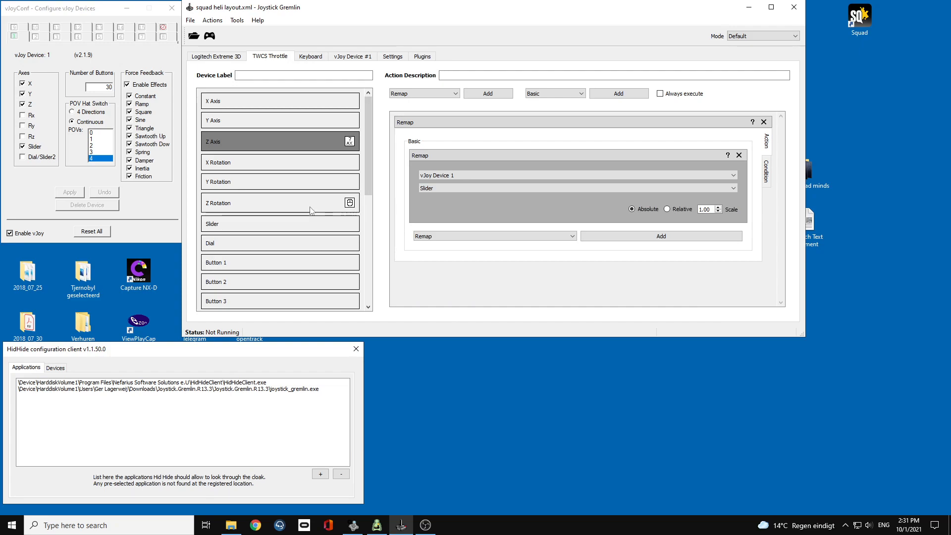
click(285, 205)
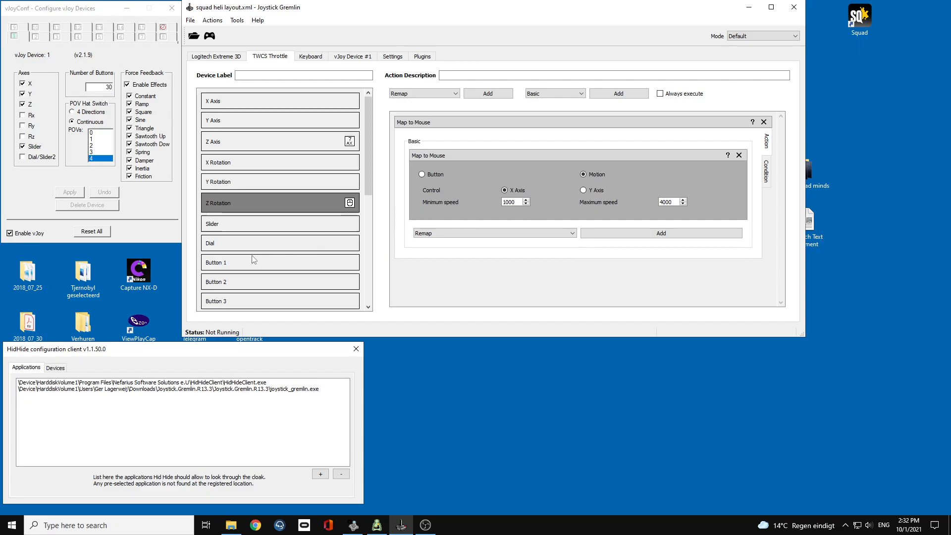
scroll(253, 258, down, 2)
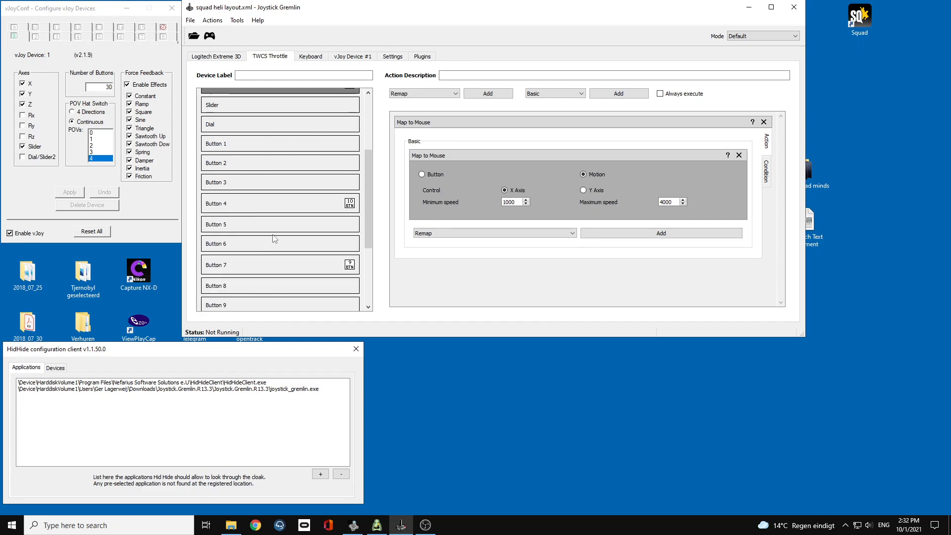
scroll(288, 237, up, 2)
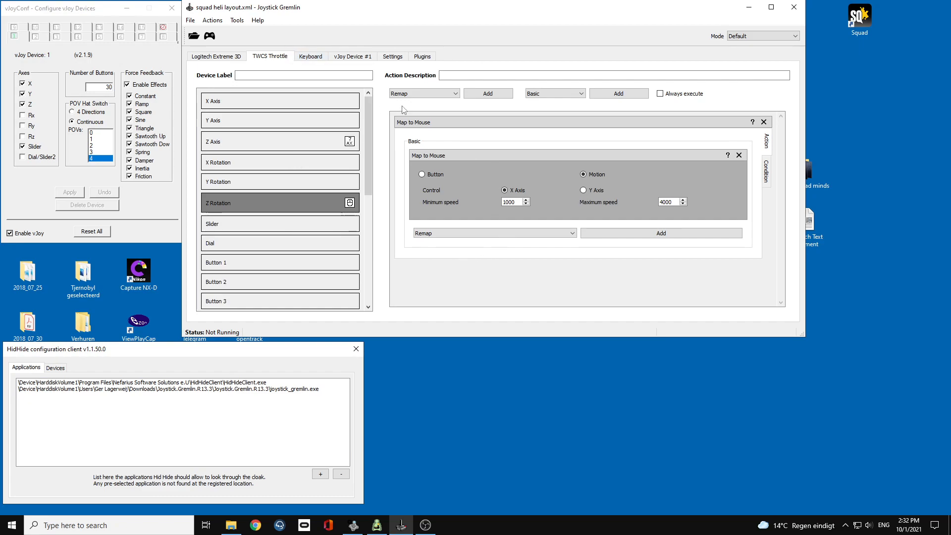
Activate the squad heli layout profile and open the Input Viewer.
click(211, 38)
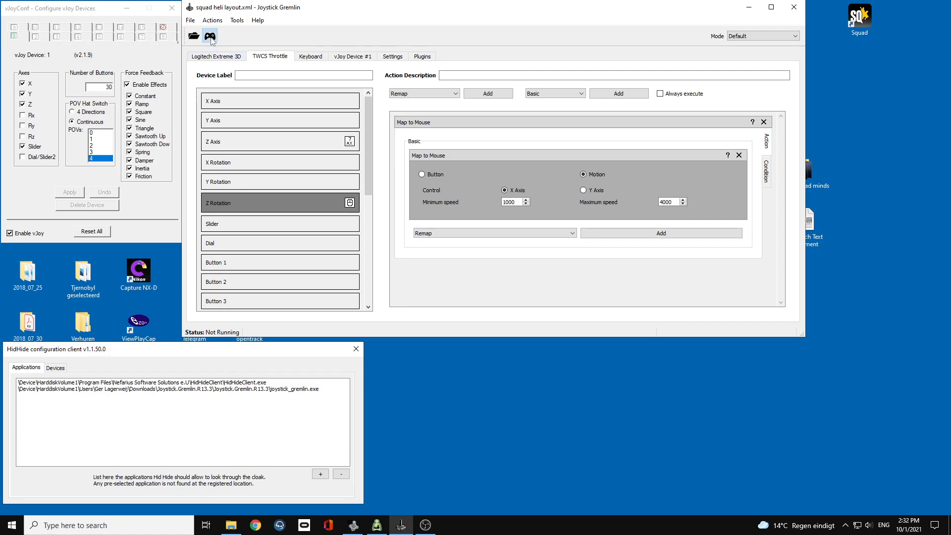
click(237, 21)
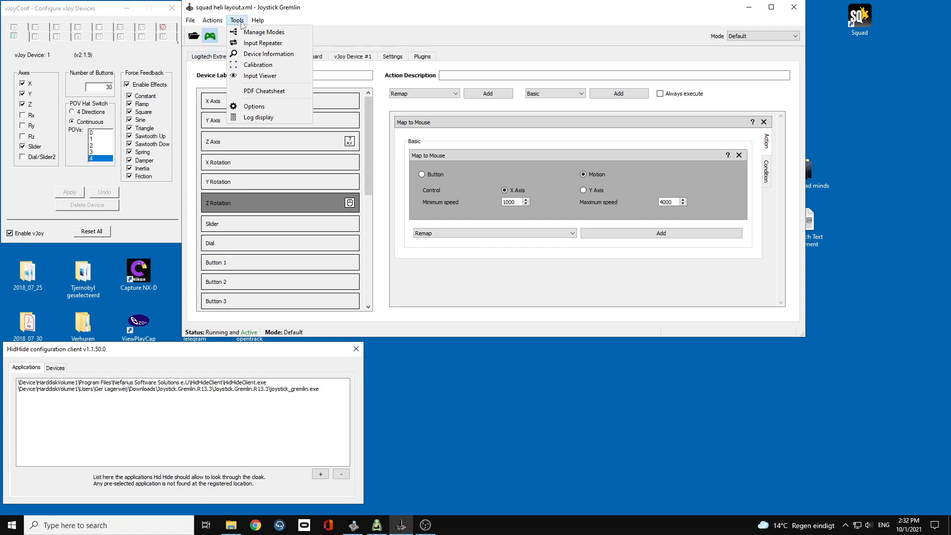
click(259, 76)
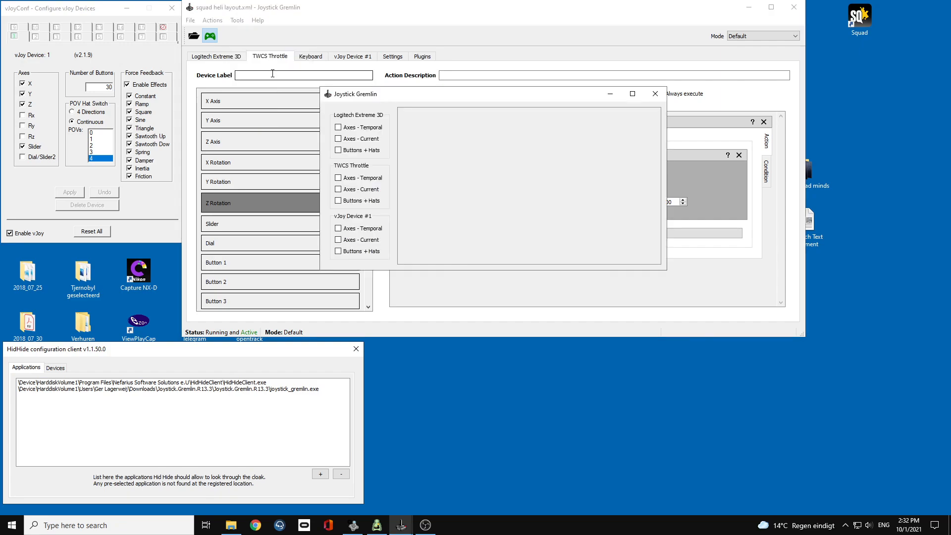
Display vJoy Device #1's Axes - Temporal and Buttons + Hats, check the joystick's response, and close the viewer.
click(338, 228)
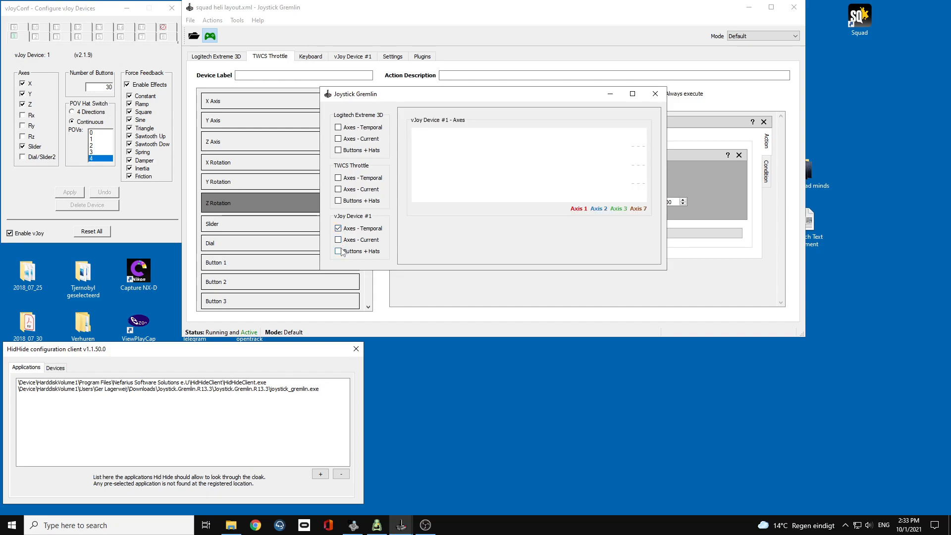
click(338, 251)
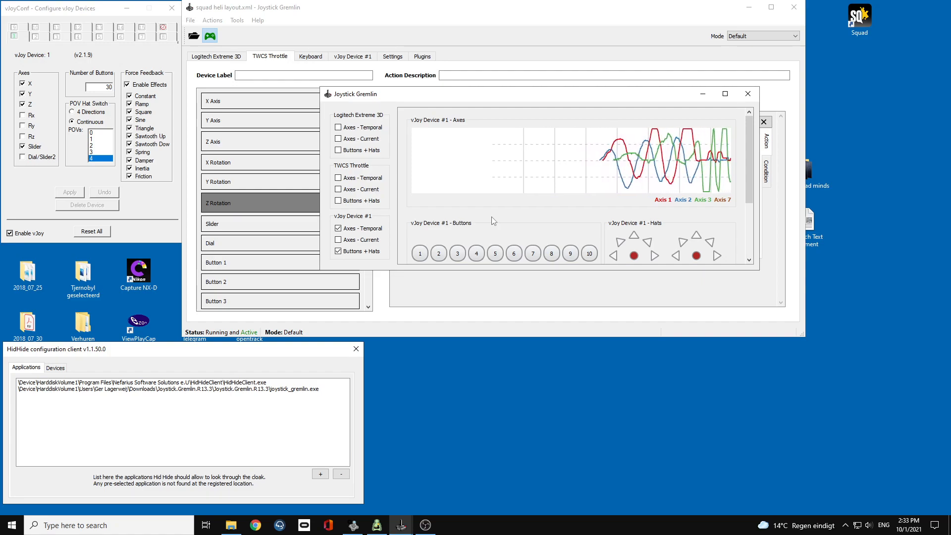
scroll(493, 220, down, 3)
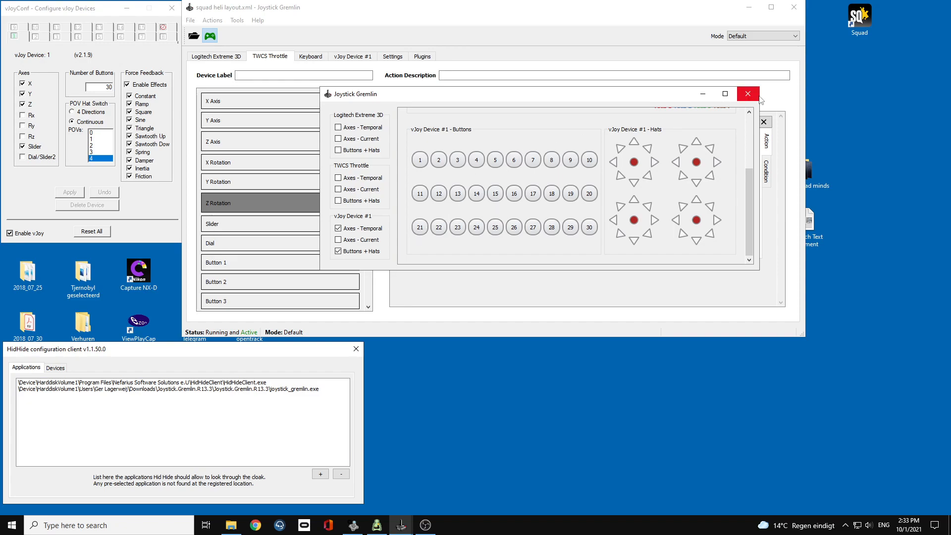
scroll(744, 114, up, 3)
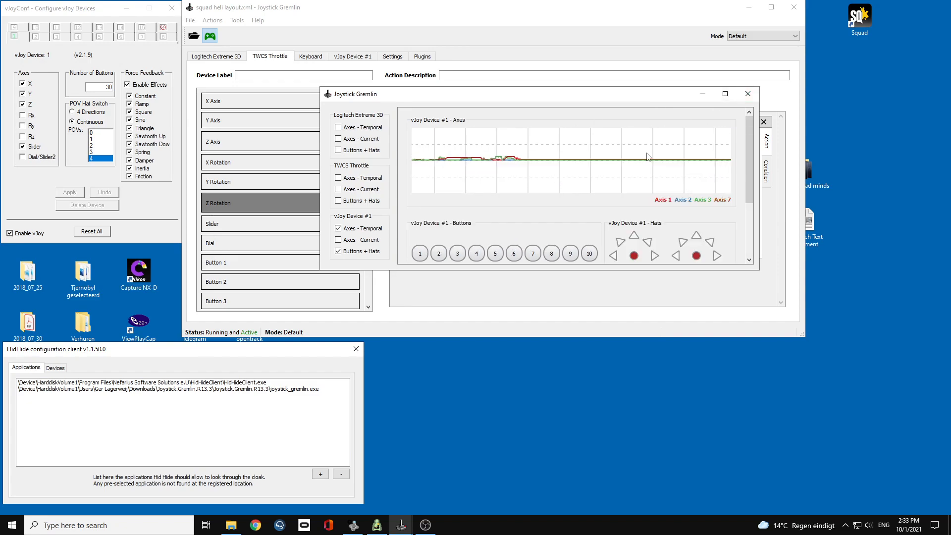
click(748, 94)
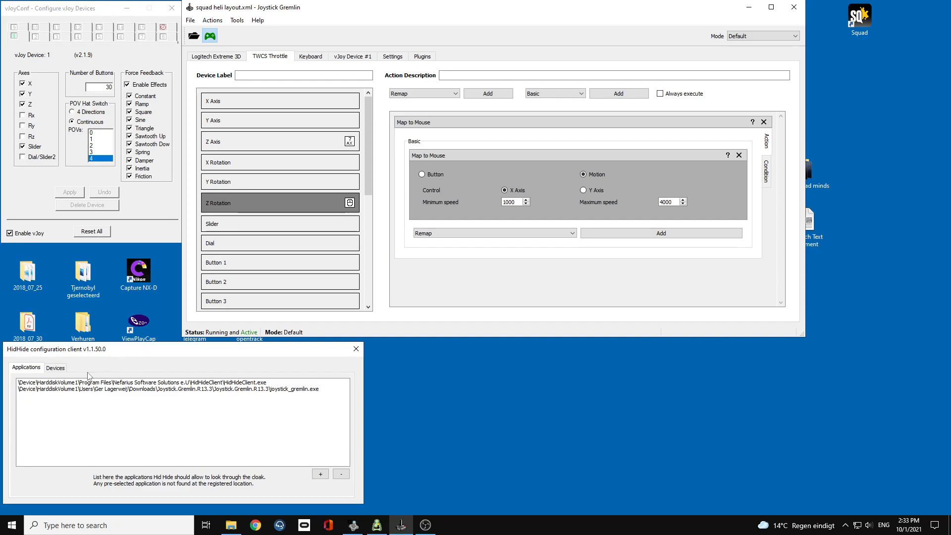
In the HidHide configuration client, inspect the hidden devices and the file selection for adding an allowed application.
click(109, 351)
drag(107, 349, 298, 275)
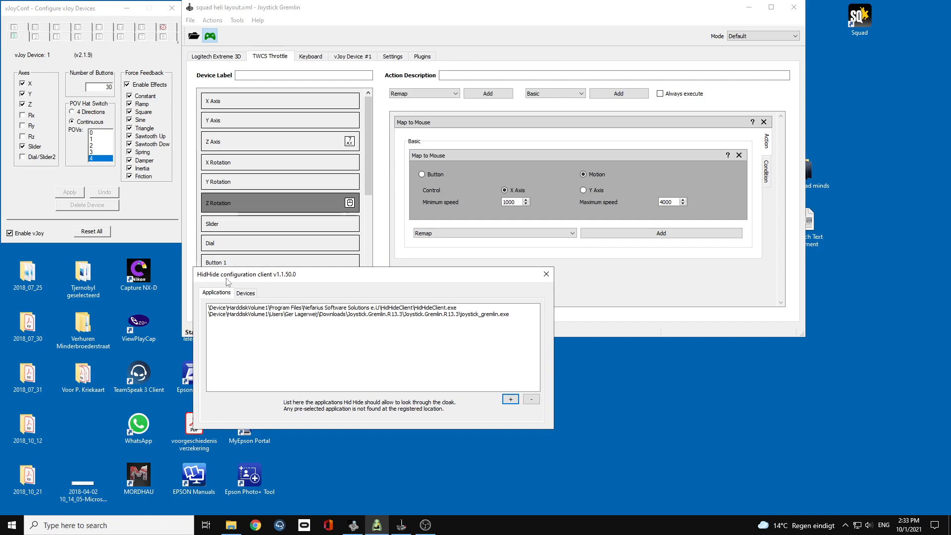
click(246, 293)
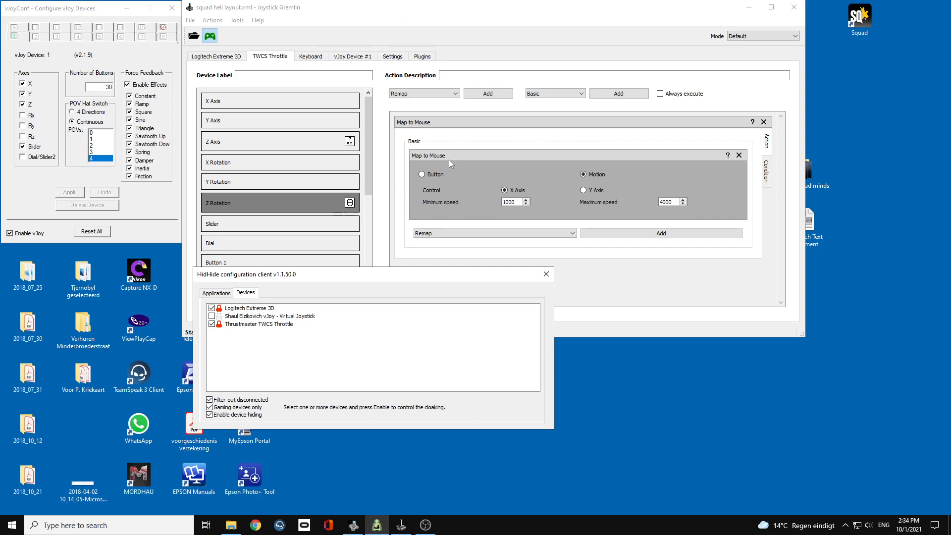
click(221, 296)
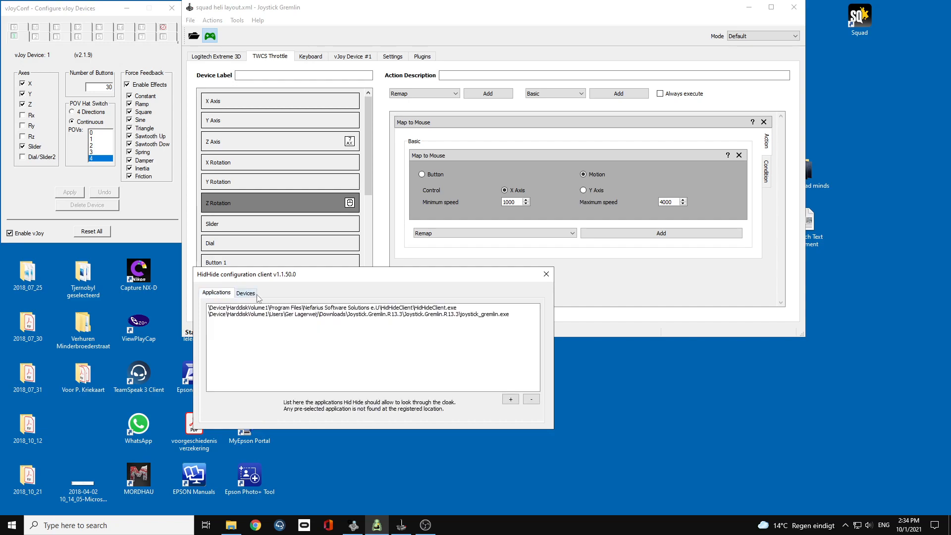
click(511, 400)
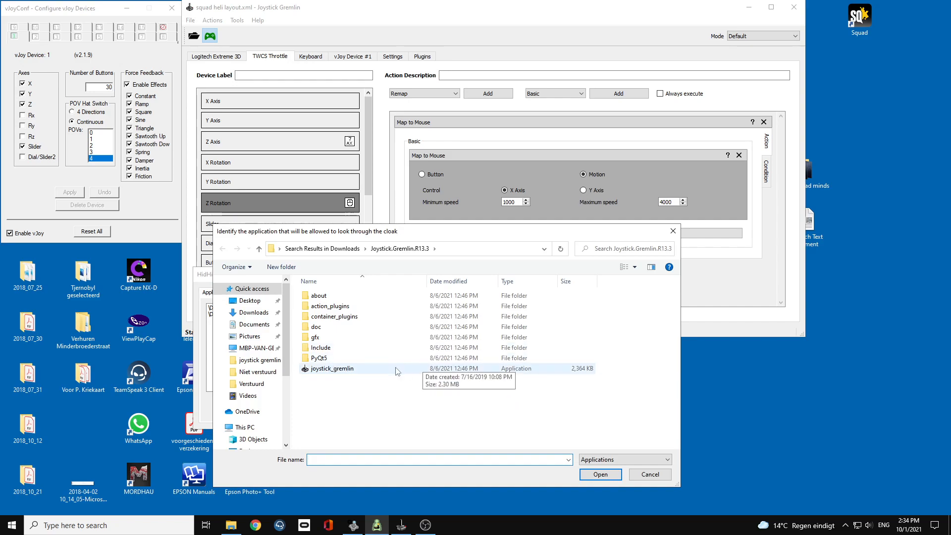
click(600, 474)
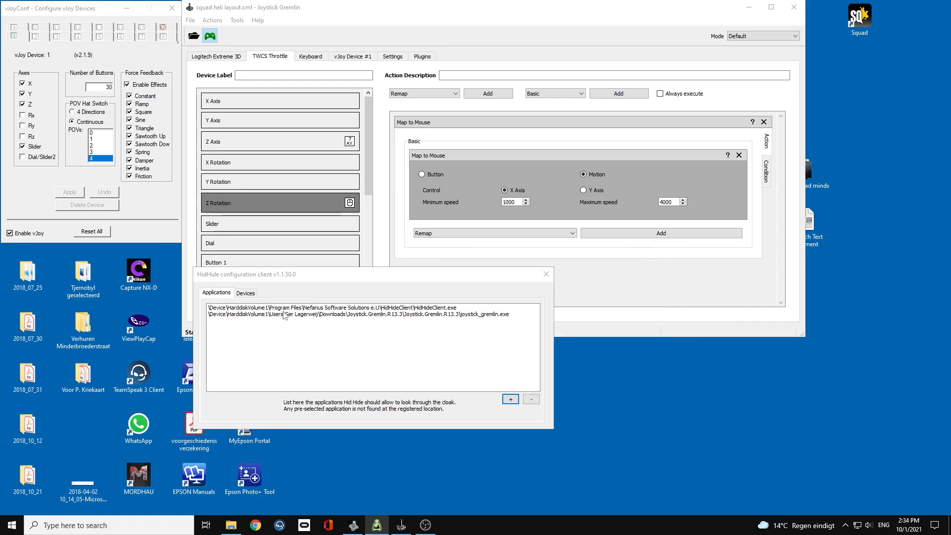
Close the HidHide configuration client and switch to OBS Studio.
drag(501, 282, 517, 386)
drag(355, 377, 179, 358)
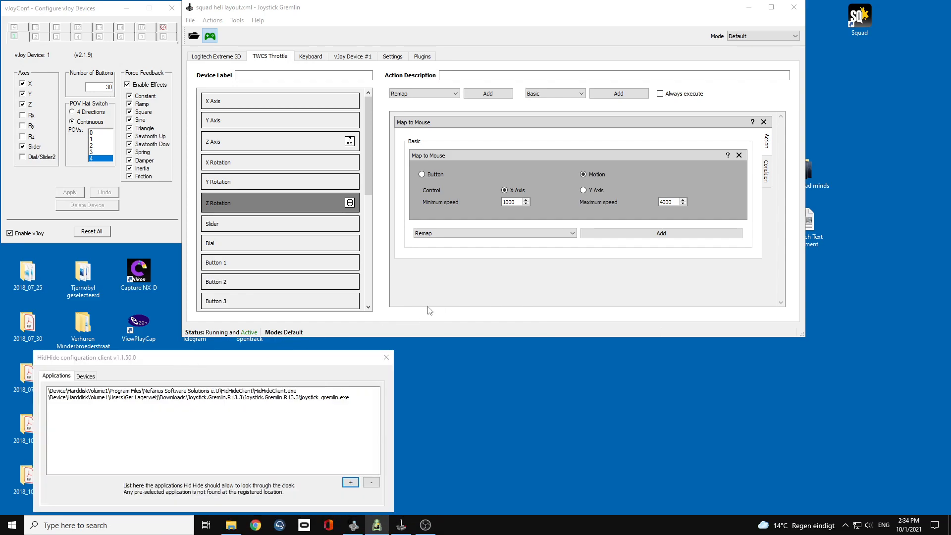
click(386, 364)
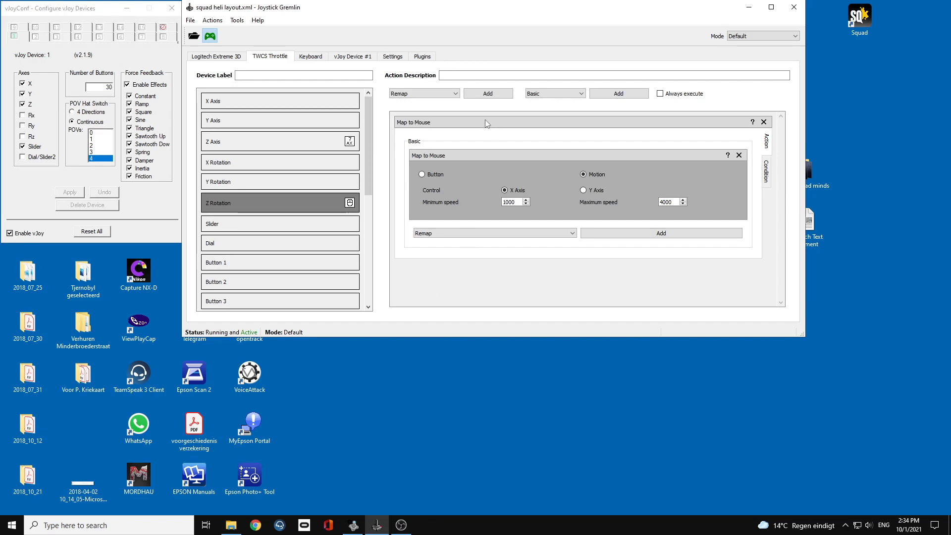
mouse_move(446, 7)
mouse_down()
mouse_move(464, 39)
mouse_move(454, 15)
mouse_up()
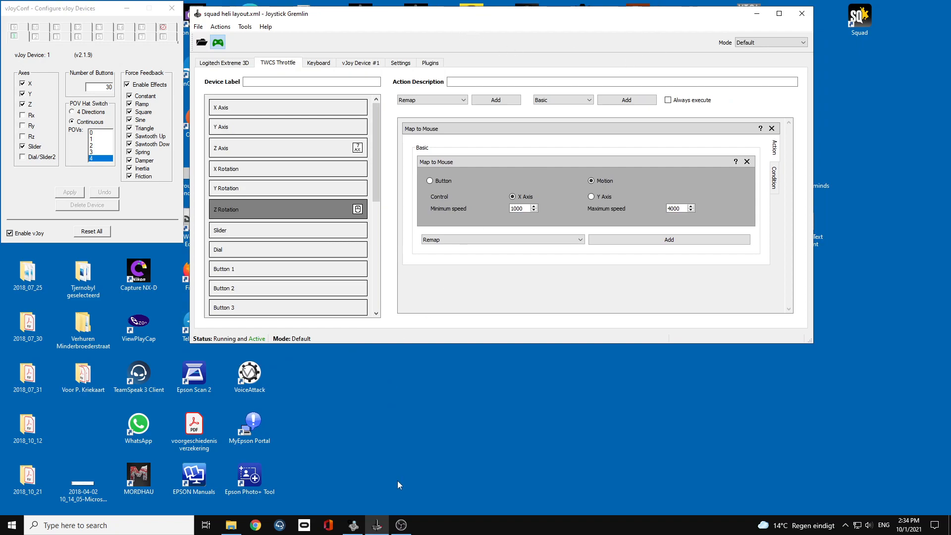
click(401, 526)
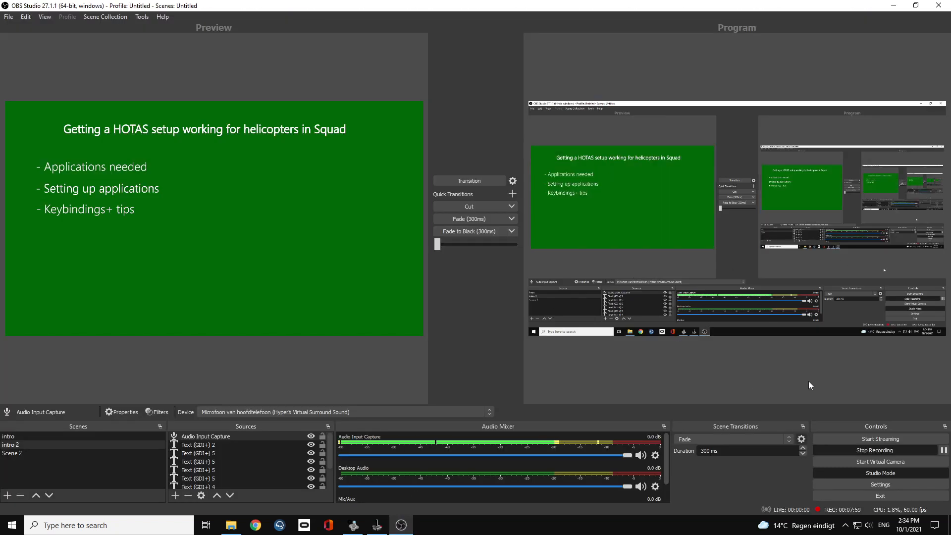